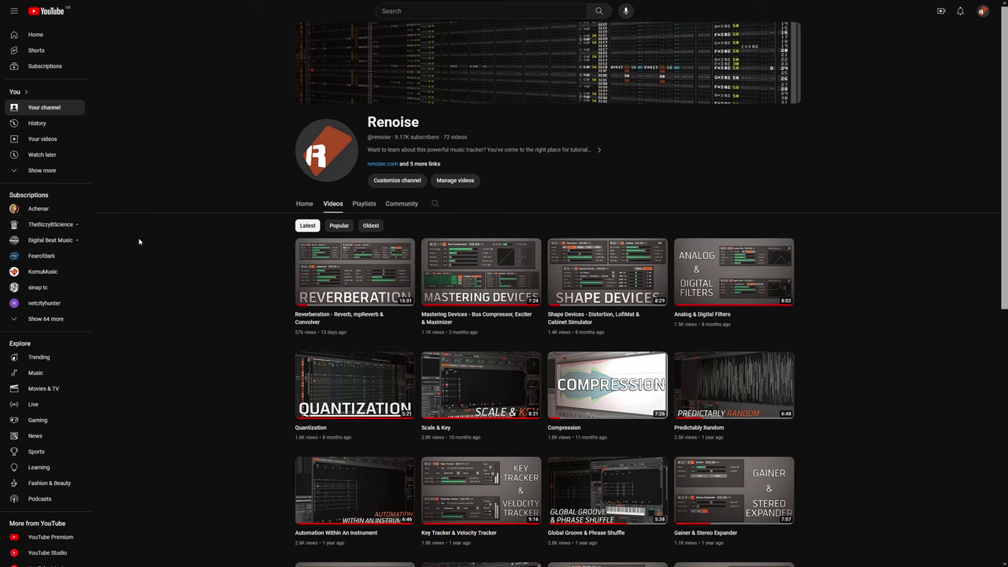
- Create a phrase in the sampler for the bs_kick_001 instrument and set its length to 1 line
mouse_move(746, 393)
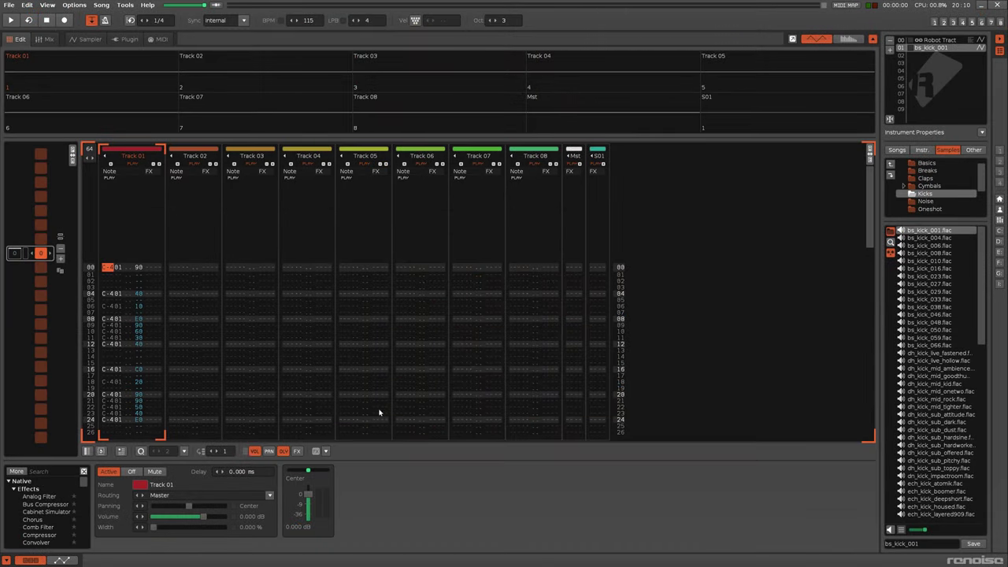
left_click(86, 38)
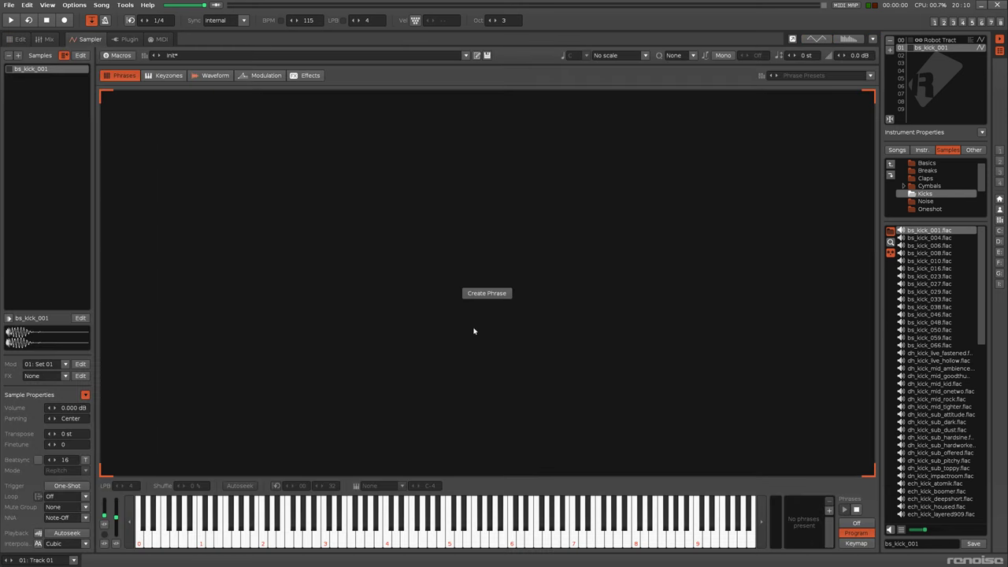
left_click(487, 293)
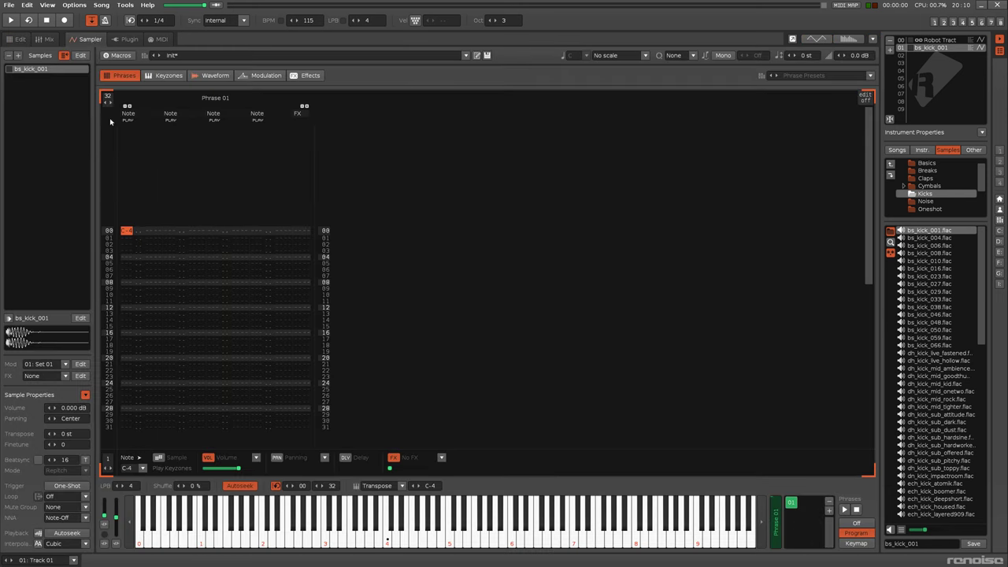
left_click_drag(107, 96, 108, 196)
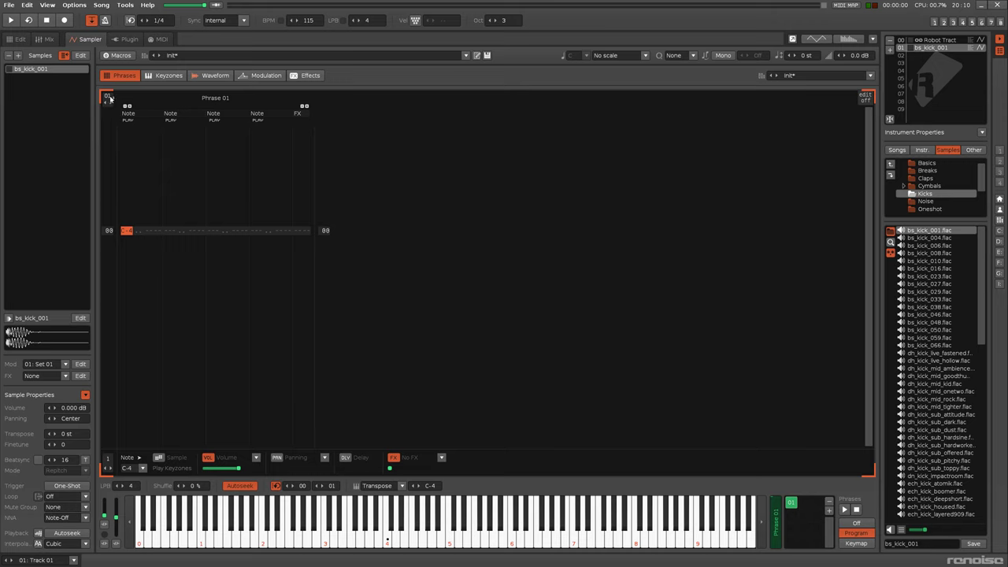
- Reduce phrase 01 to a single note column with a delay column and no volume or effect columns
left_click(208, 457)
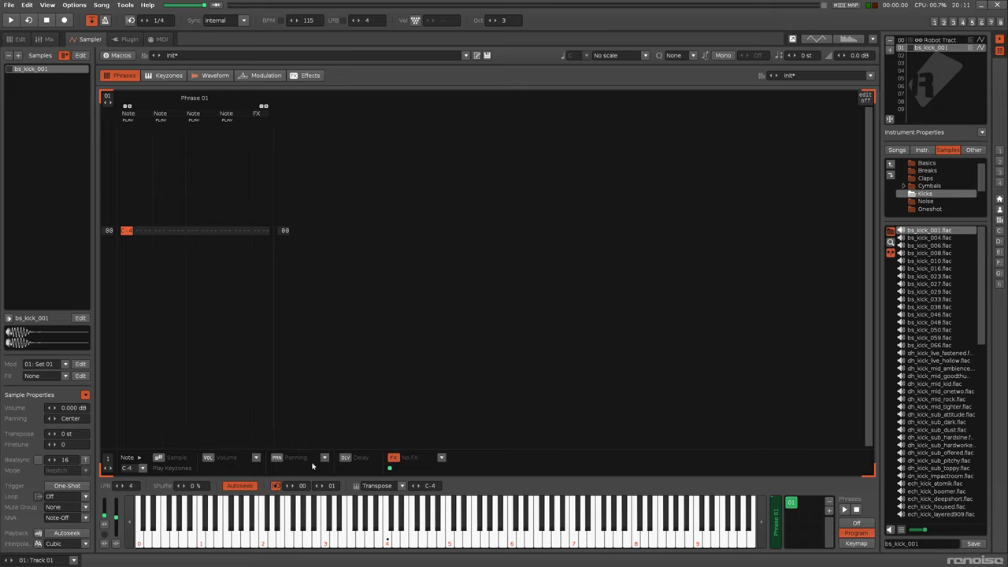
left_click(345, 460)
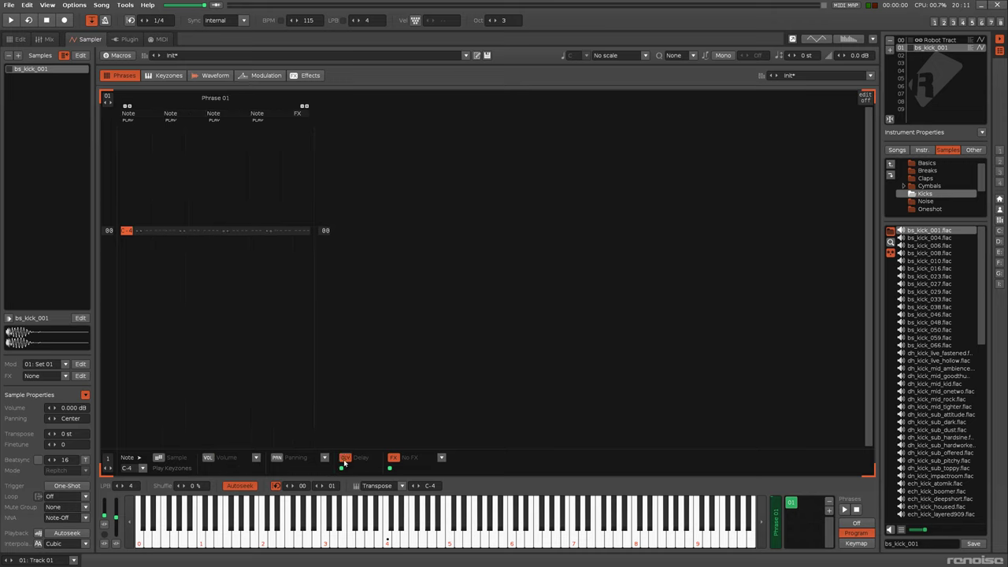
left_click(306, 105)
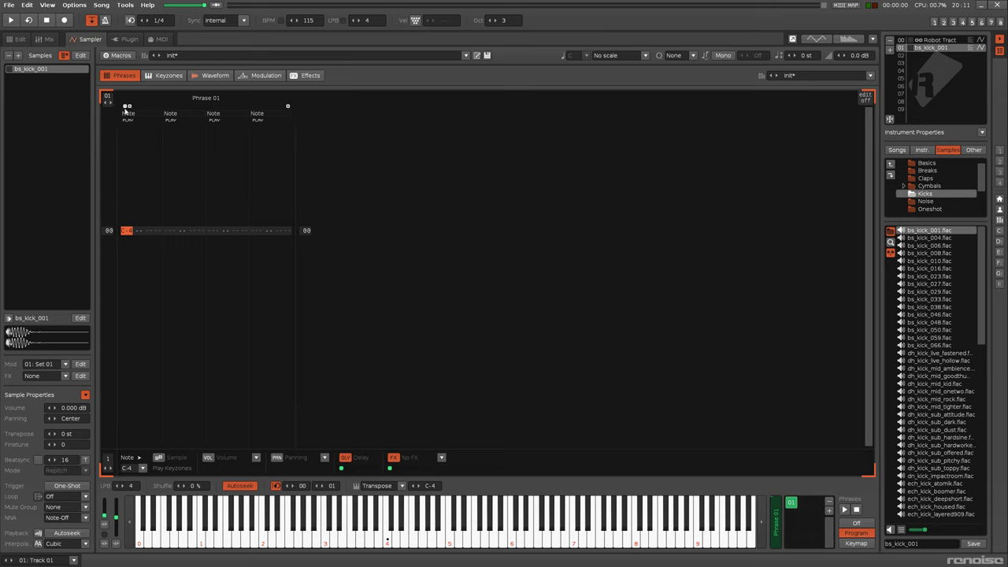
left_click(125, 106)
left_click(124, 106)
left_click(124, 107)
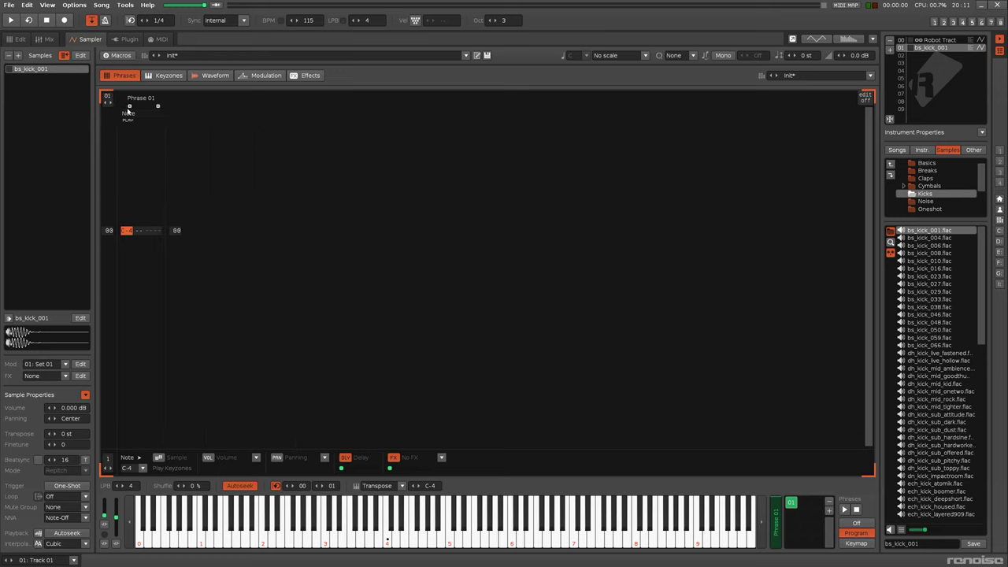
- Add three more empty phrases to the instrument
left_click(829, 511)
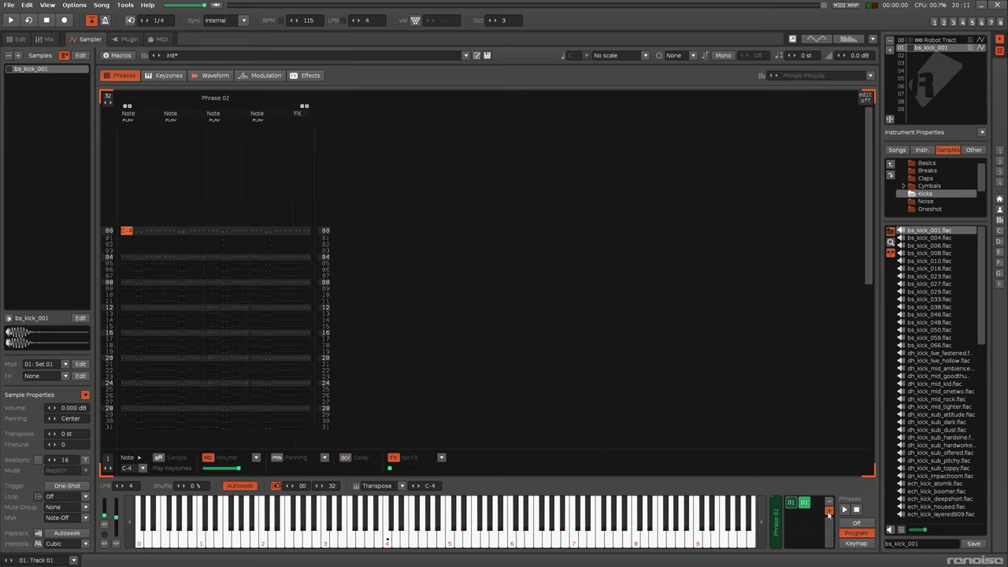
left_click(829, 511)
left_click(829, 512)
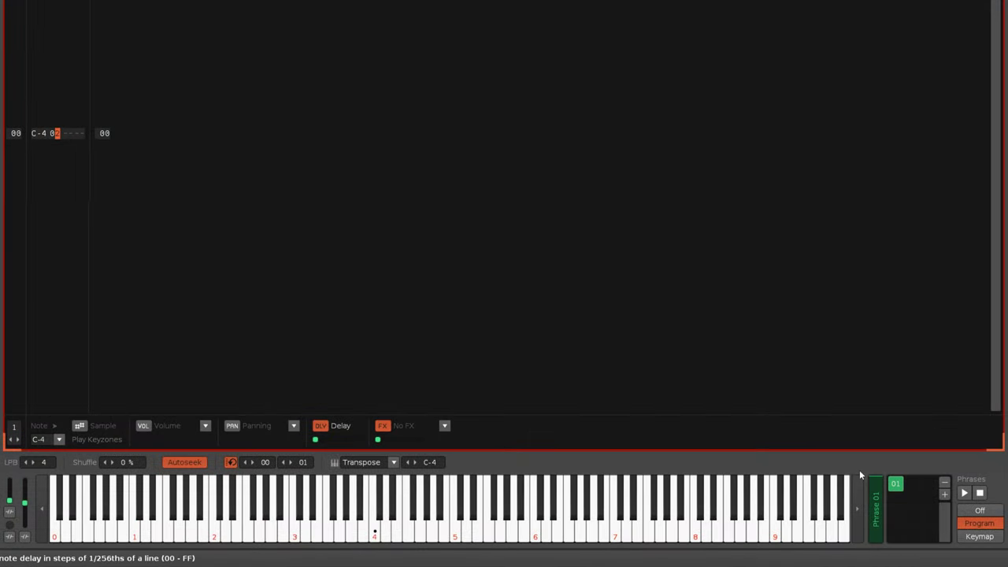
- Duplicate phrase 01 and set the note delay in the copy, phrase 02, to 04
right_click(896, 484)
left_click(942, 543)
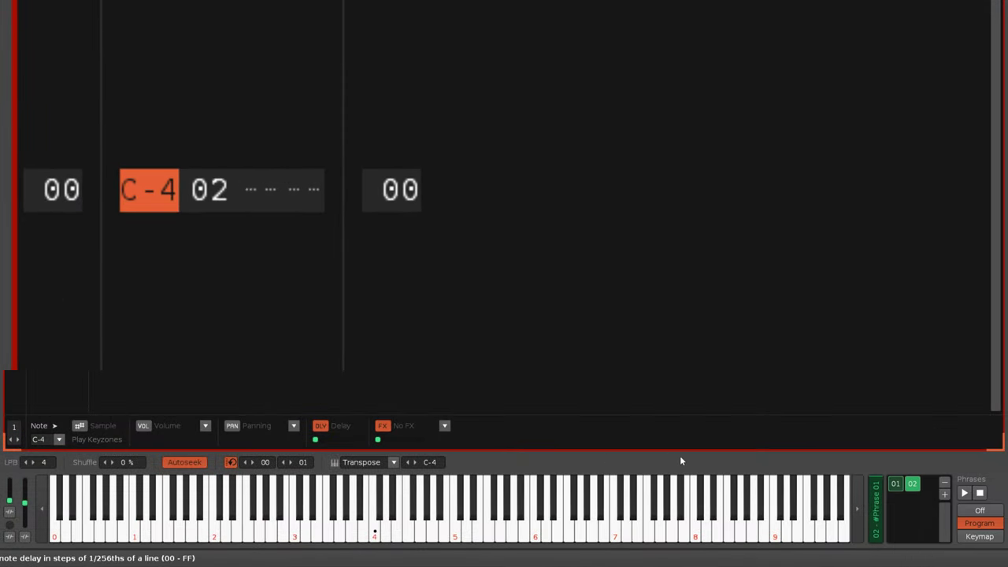
key("Right")
key("Right")
type("4")
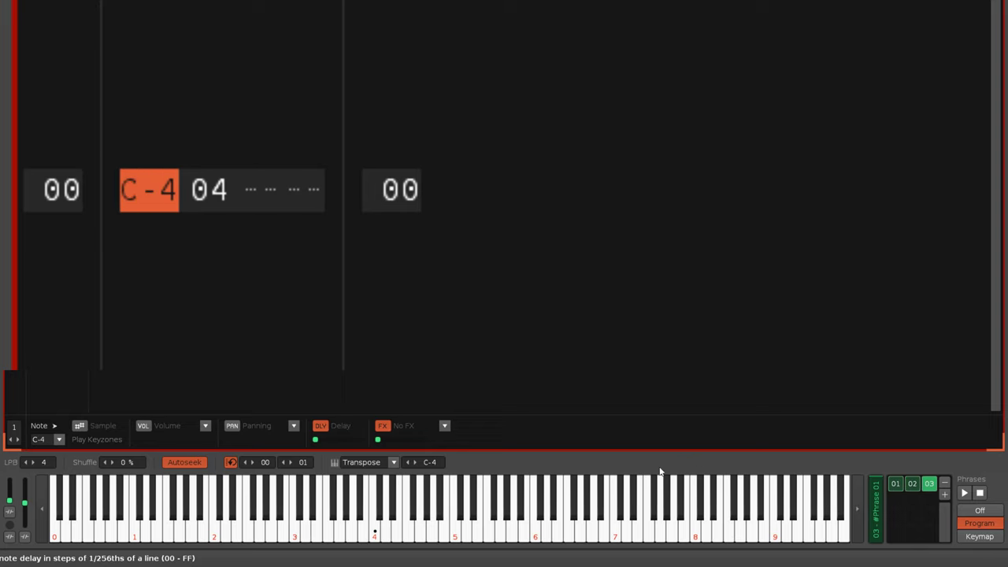
- Set the note delay in phrase 03 to 06
key("Right")
key("Right")
type("6")
- Duplicate phrase 03 and set the note delay in the copy, phrase 04, to 08
right_click(930, 485)
left_click(968, 546)
key("Right")
key("Right")
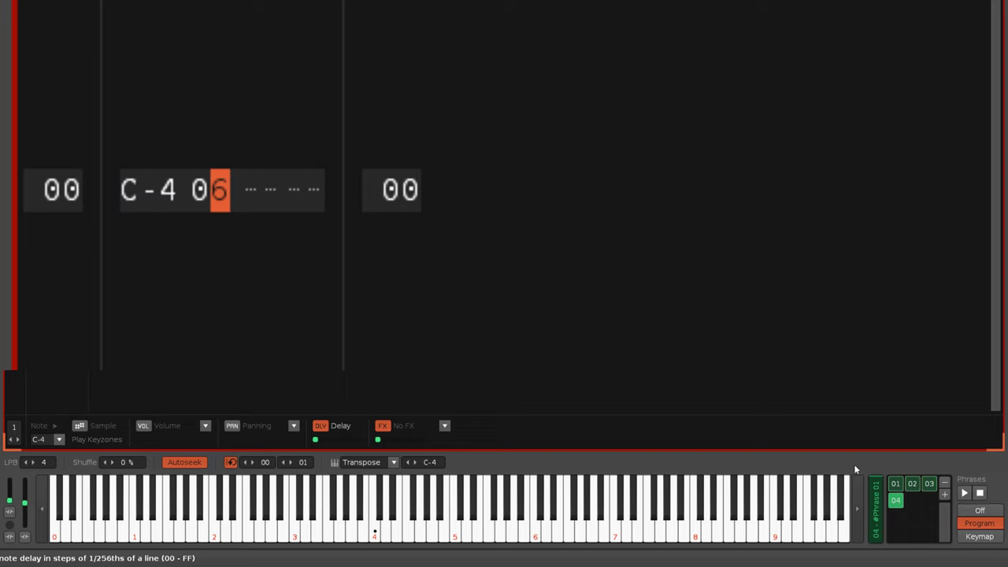
type("8")
- Duplicate phrase 04 and set the note delay in the copy, phrase 05, to 0A
right_click(921, 482)
left_click(936, 542)
key("Right")
key("Right")
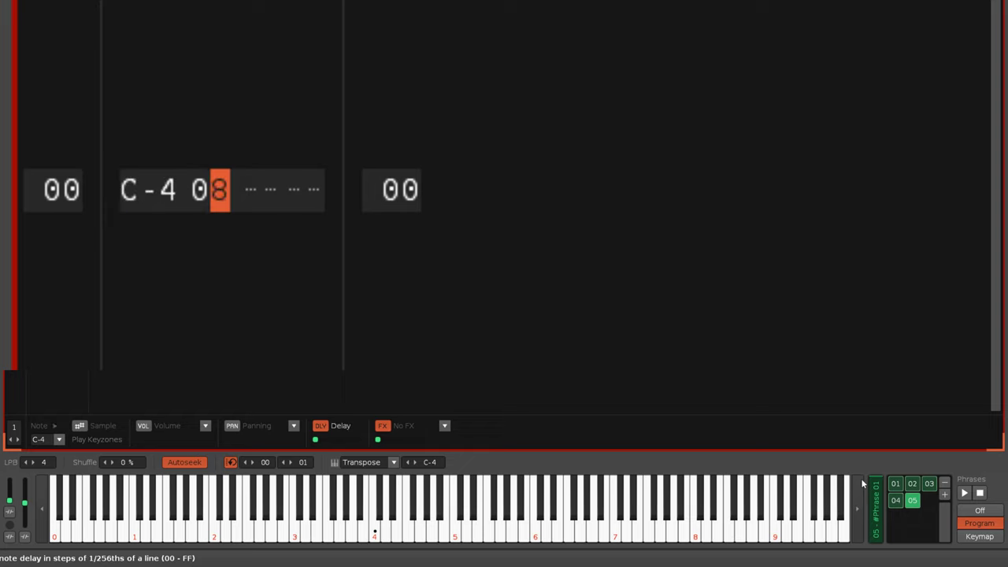
type("a")
- Duplicate phrase 05 and set the note delay in the copy, phrase 06, to 0C
right_click(933, 482)
left_click(970, 544)
key("Right")
key("Right")
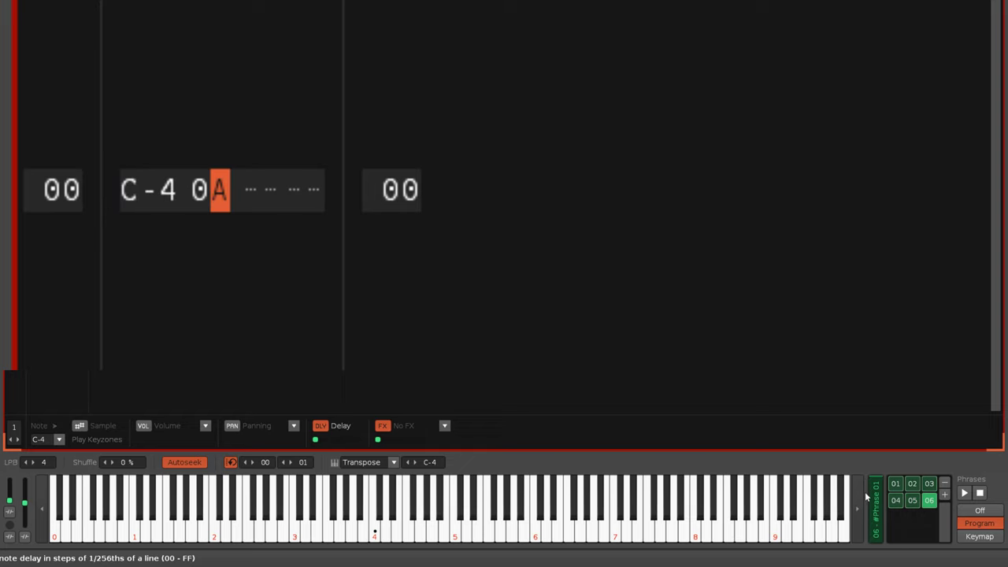
type("c")
- Duplicate phrase 06 and set the note delay in the copy, phrase 07, to 0E
right_click(934, 504)
left_click(968, 541)
key("Right")
key("Right")
type("e")
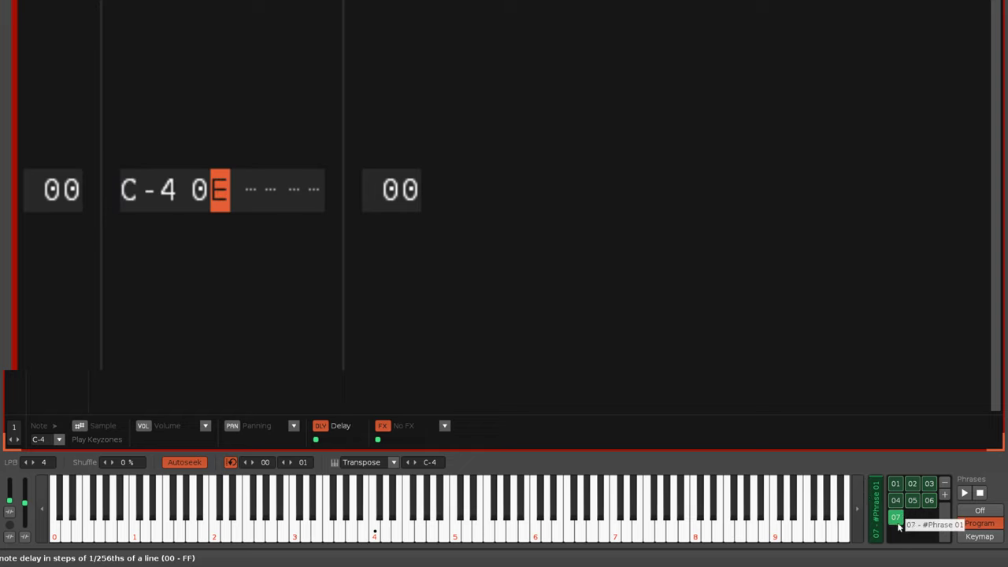
- Duplicate phrase 07 and set the note delay in the new copy to 10
right_click(904, 513)
left_click(919, 533)
key("Right")
type("1")
key("Right")
type("0")
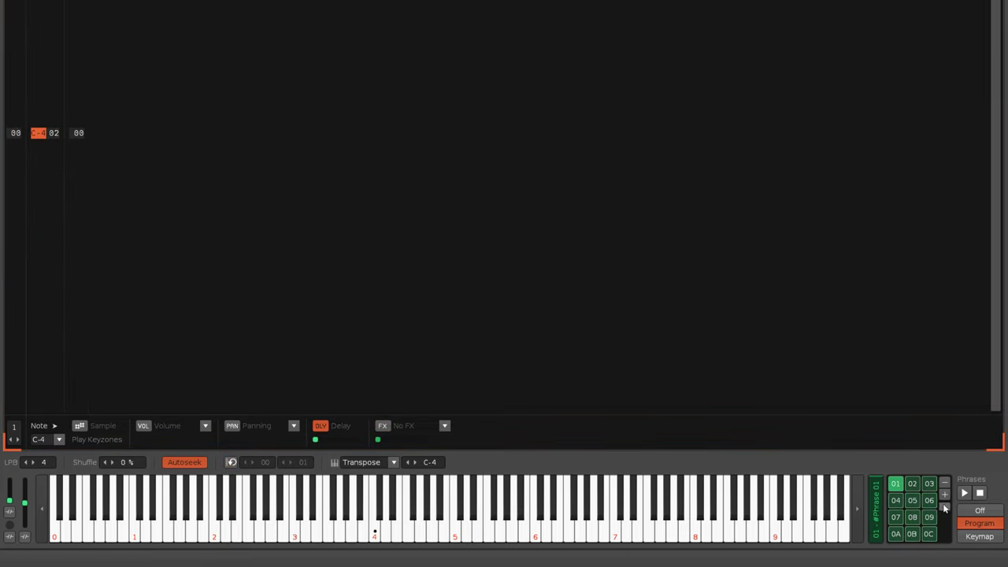
- Select phrase 7E at the end of the instrument's phrase list
left_click_drag(945, 508, 951, 554)
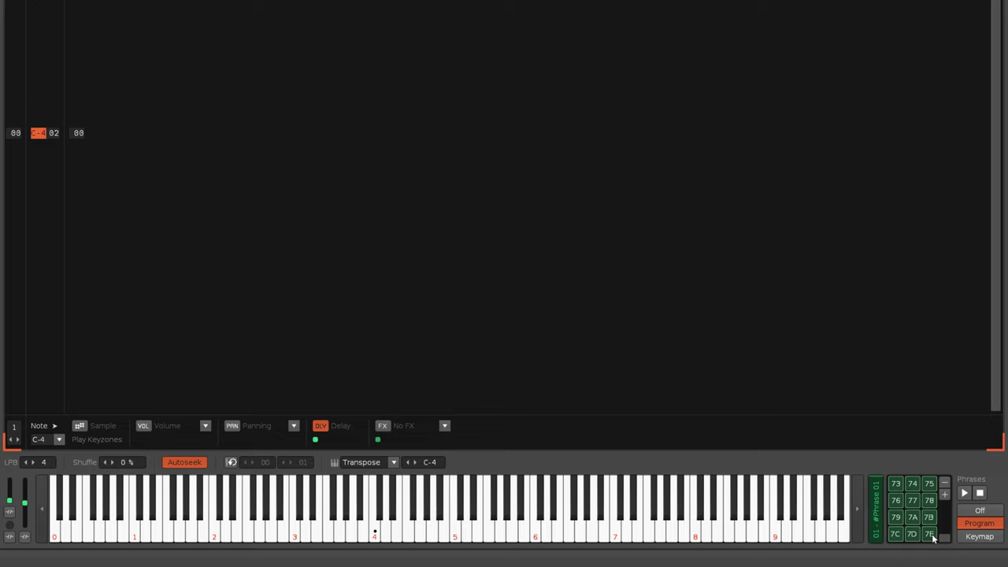
left_click(930, 534)
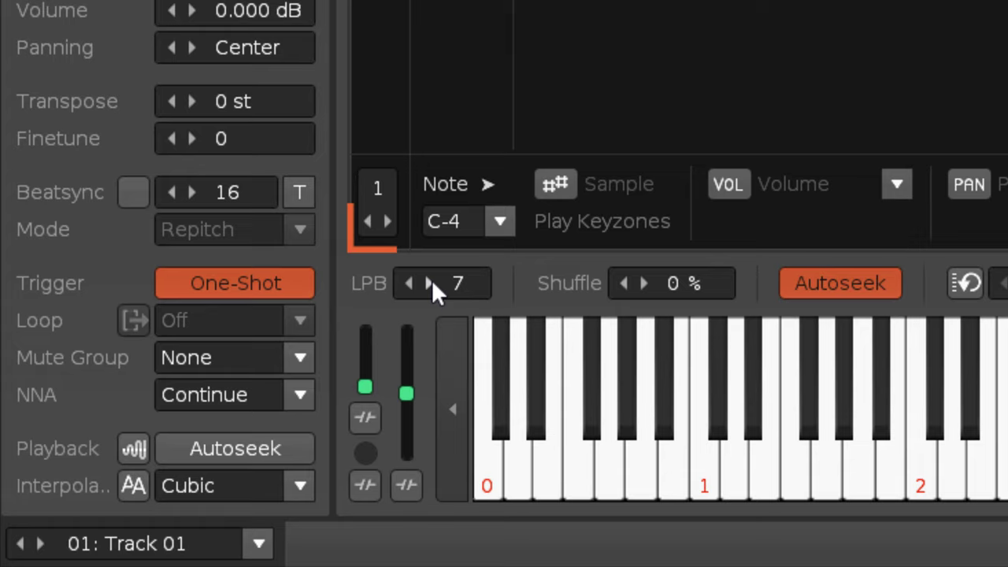
- Lower the phrase's LPB value in single steps
left_click(410, 285)
left_click(409, 285)
left_click(410, 285)
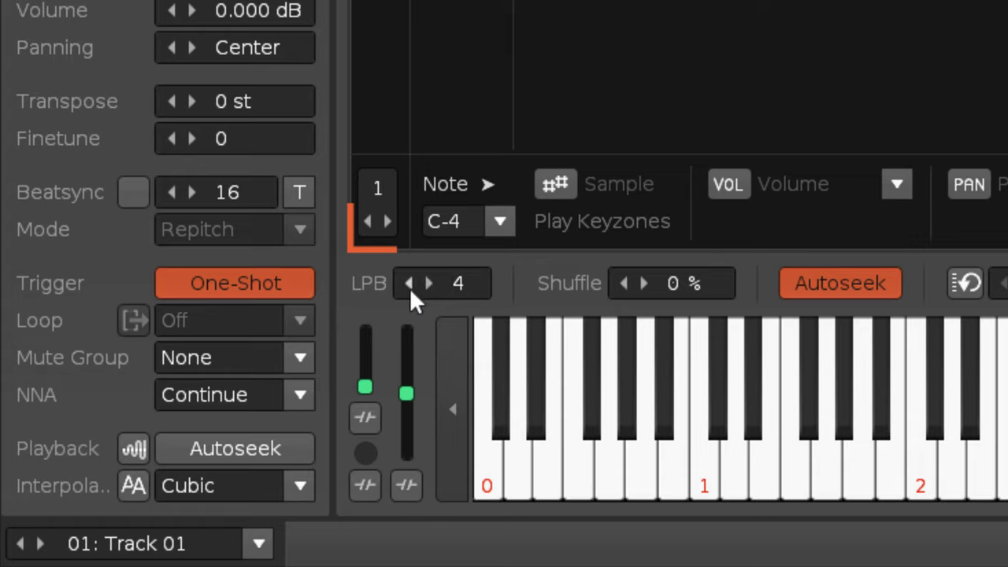
left_click(409, 285)
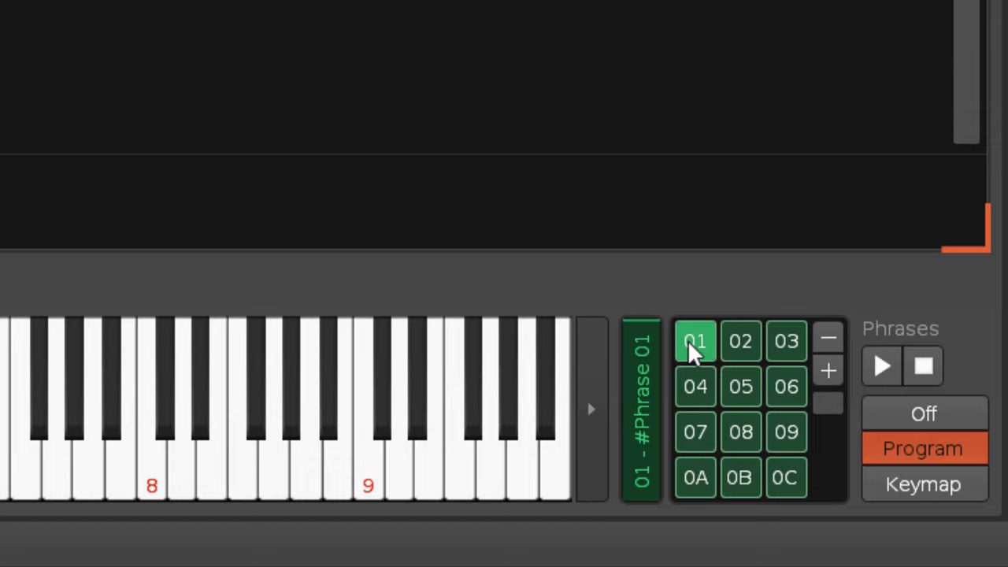
- Open the context options of phrase 01
right_click(692, 352)
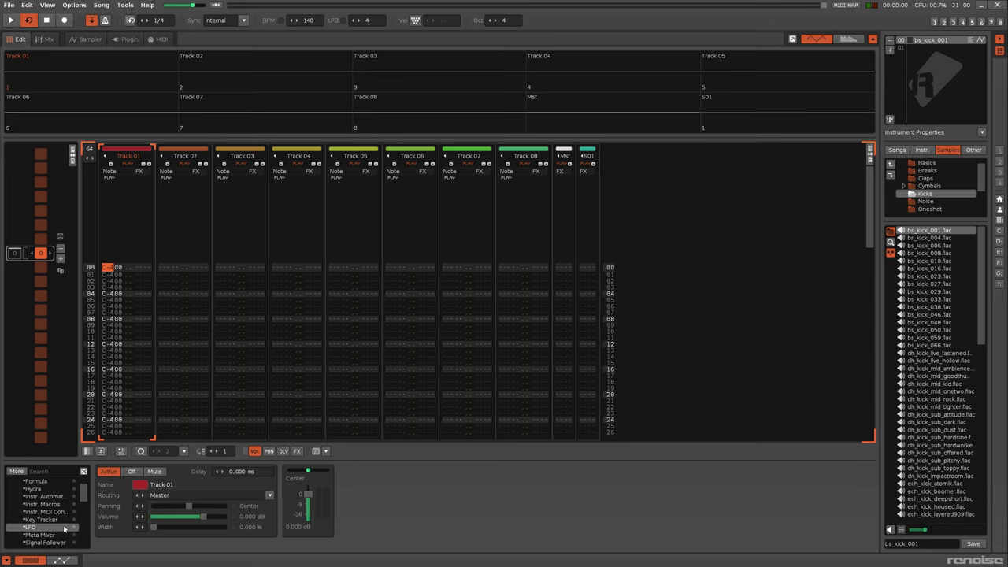
- Add an LFO device and an Instr. Macros device to Track 01's effect chain
double_click(53, 528)
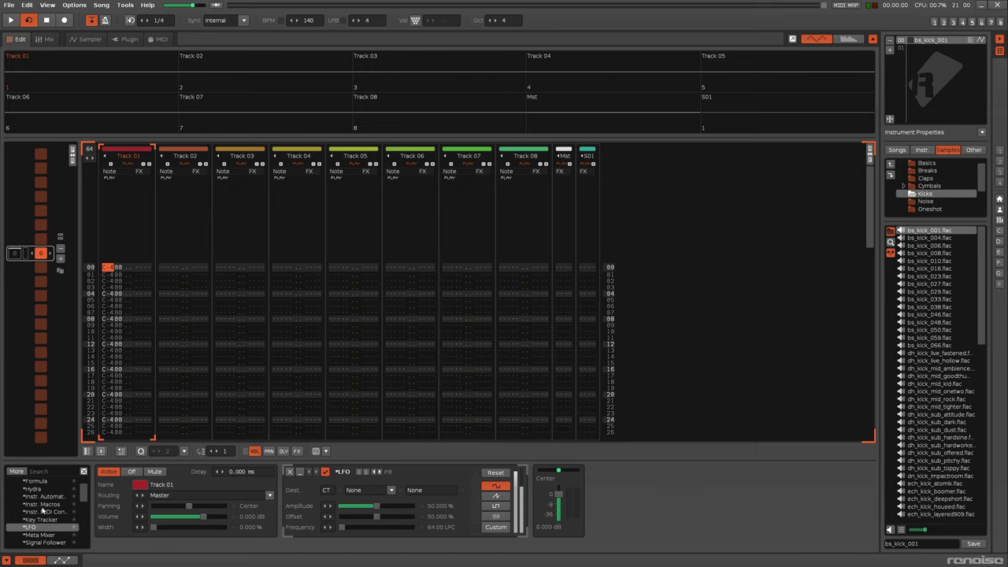
left_click(43, 508)
double_click(42, 508)
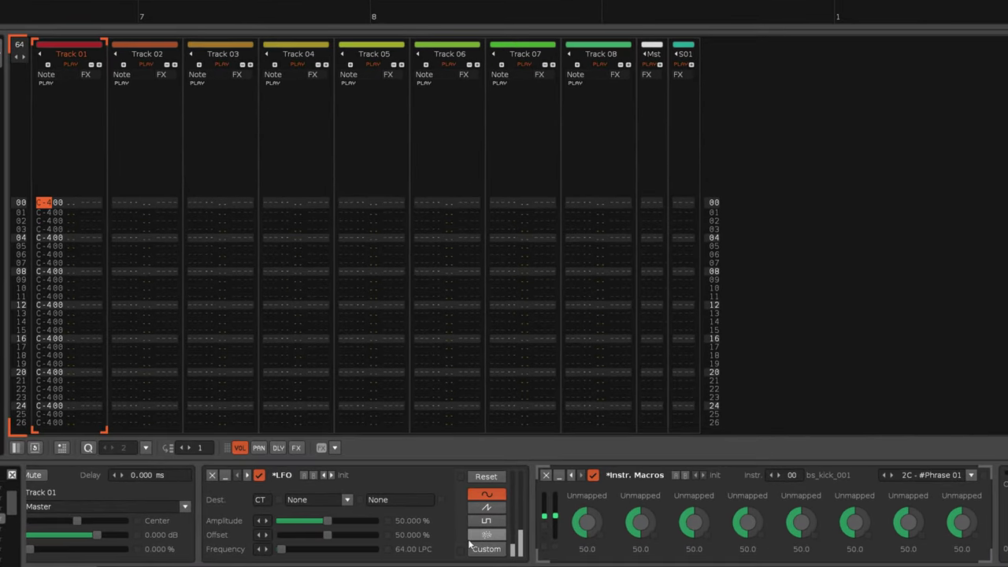
- Set the LFO to the random waveform and route it to the Phrase Program parameter of the Instr. Macros device
left_click(470, 527)
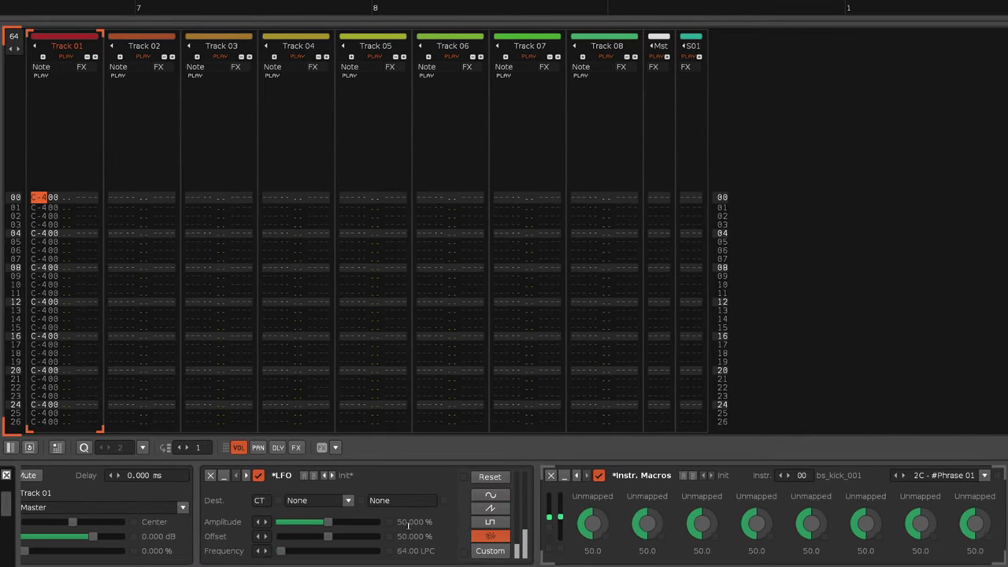
left_click(350, 501)
left_click(337, 484)
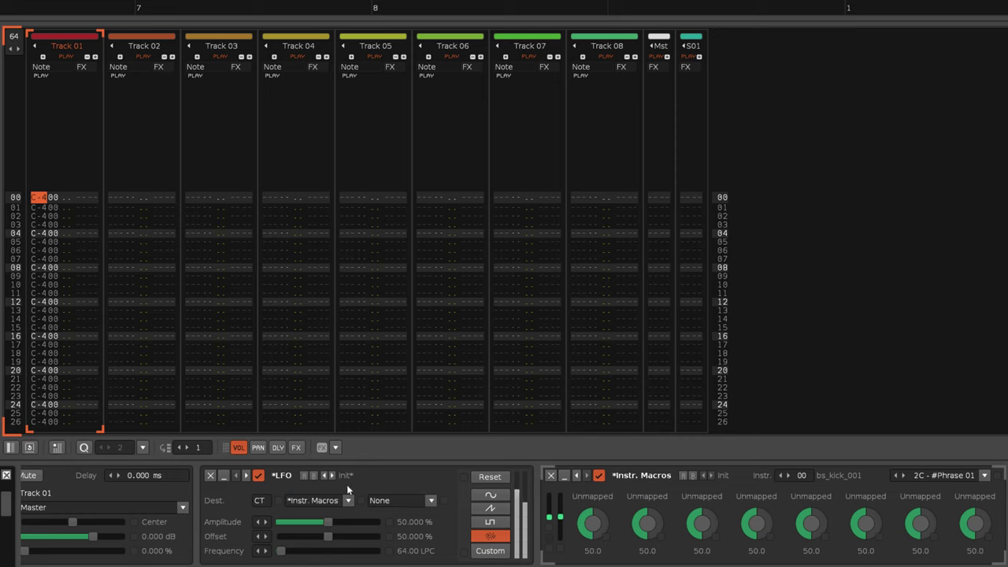
left_click(414, 505)
left_click(405, 482)
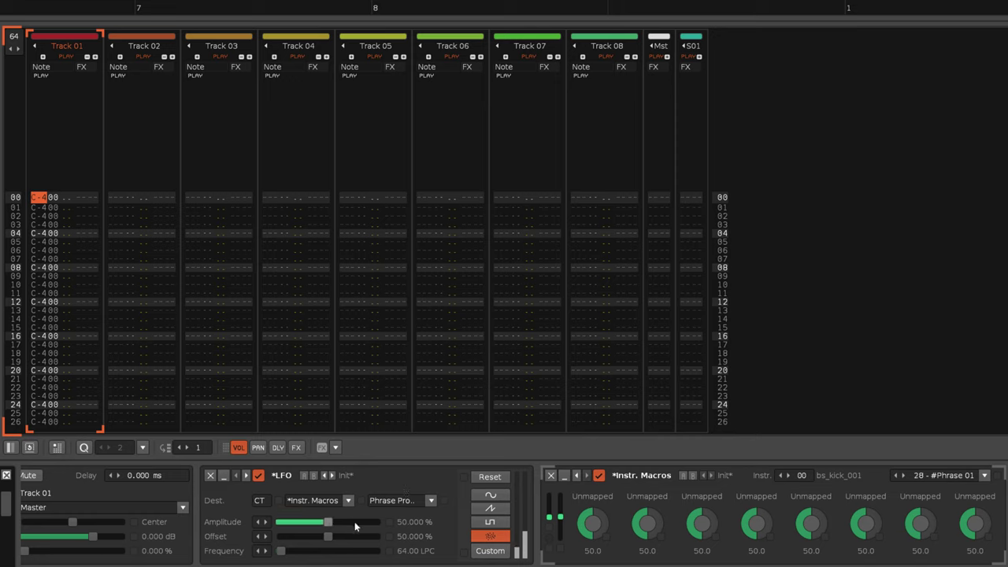
- Set the LFO's amplitude to 100% and its offset to 50%
mouse_move(328, 524)
left_mouse_down()
mouse_move(296, 524)
mouse_move(302, 539)
mouse_move(279, 539)
mouse_move(342, 522)
left_mouse_up()
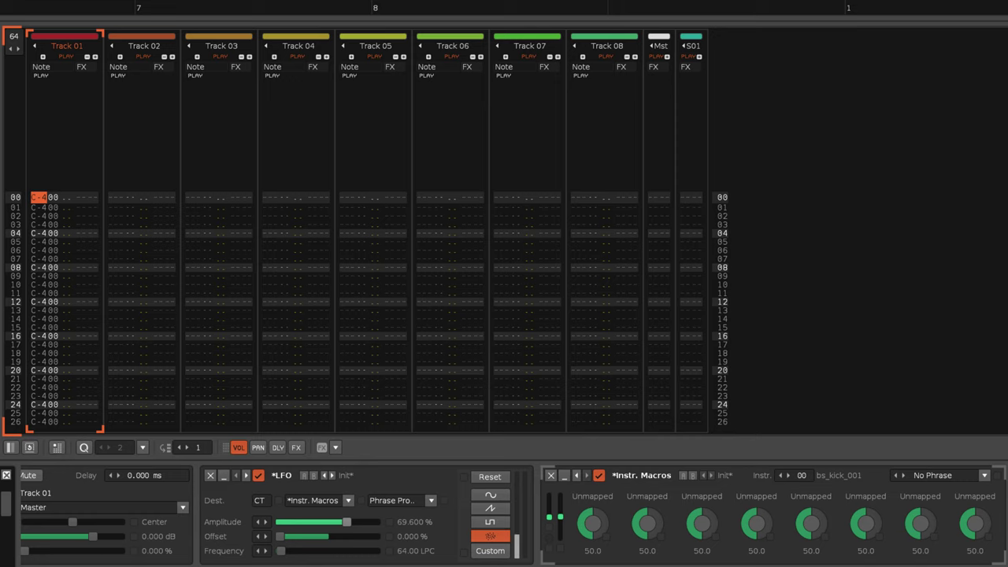
left_click_drag(347, 523, 378, 522)
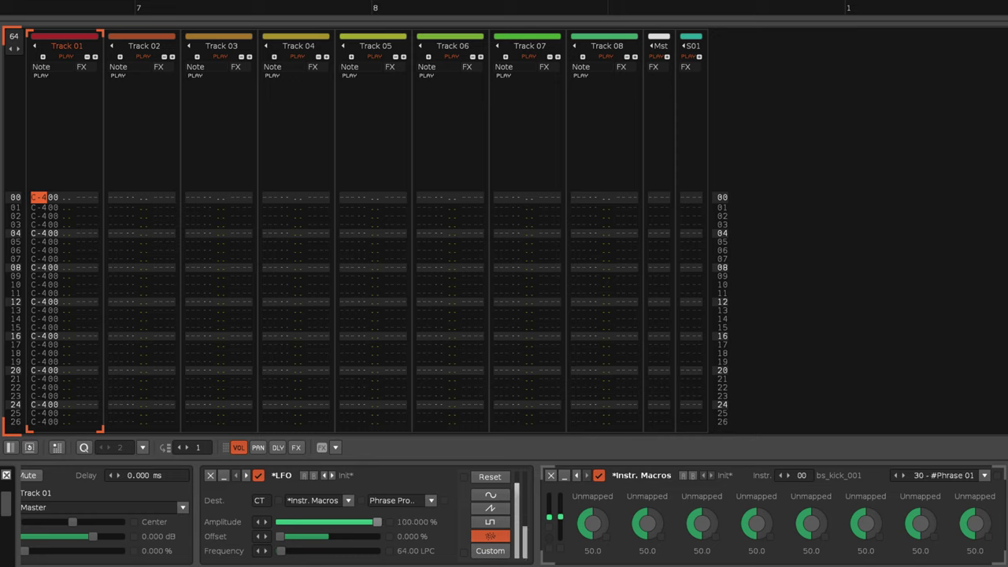
double_click(441, 537)
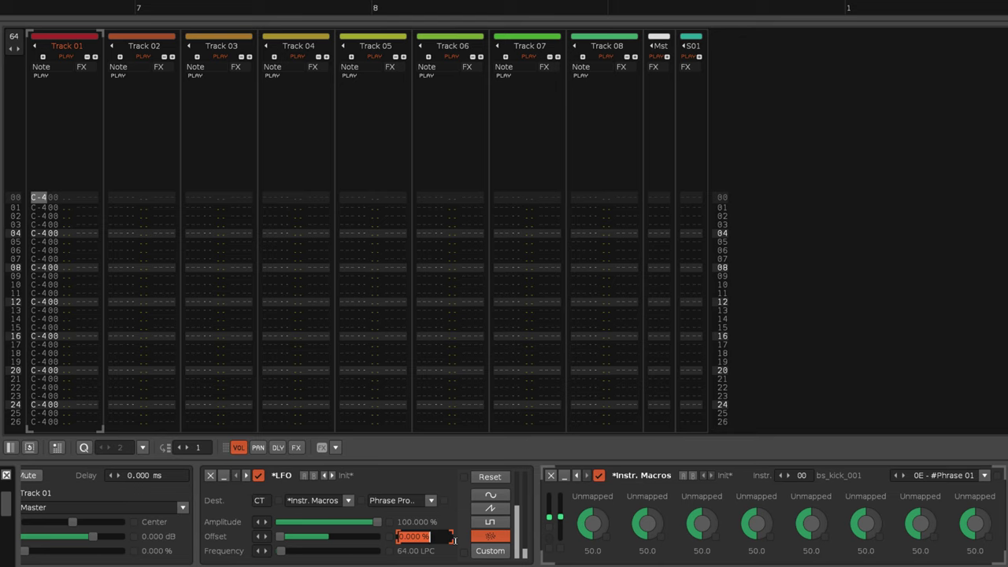
type("50")
key("Return")
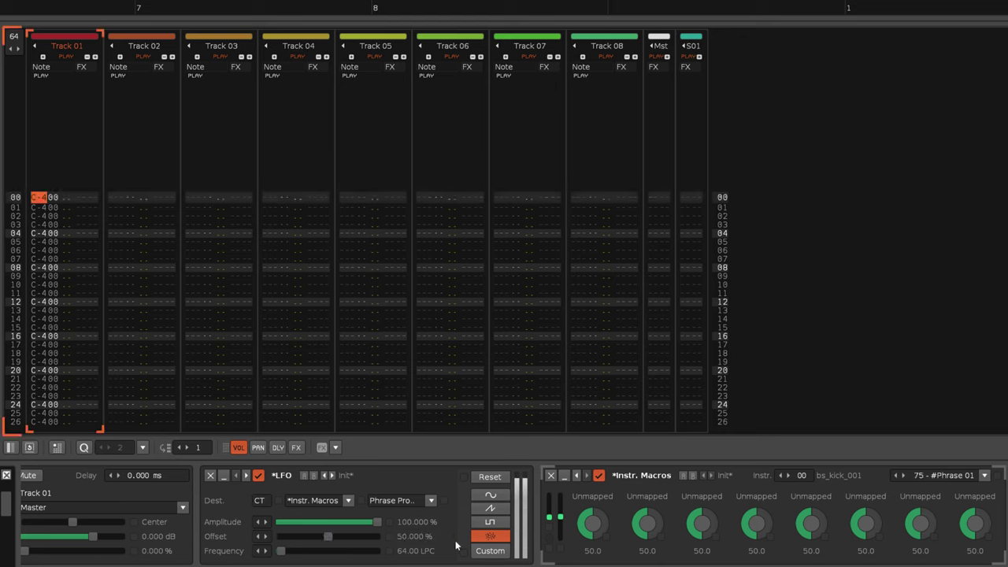
- Set the LFO's offset to 49.999%
double_click(448, 537)
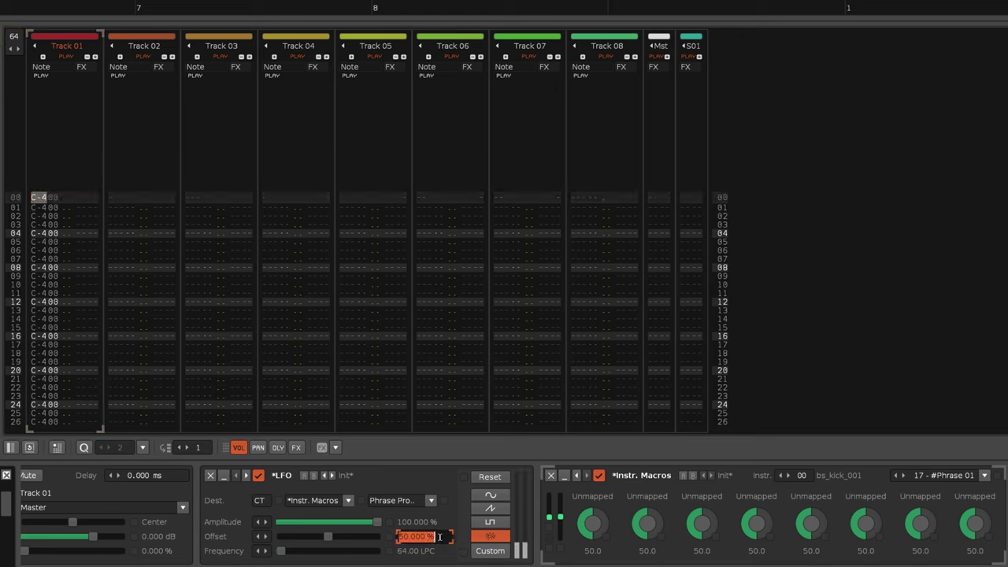
type("49")
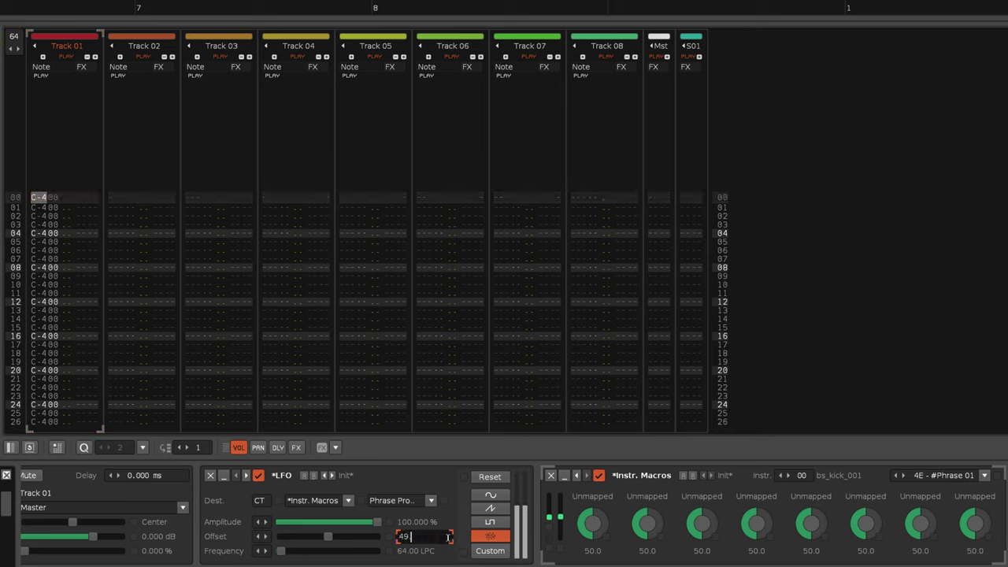
type(".999")
key("Return")
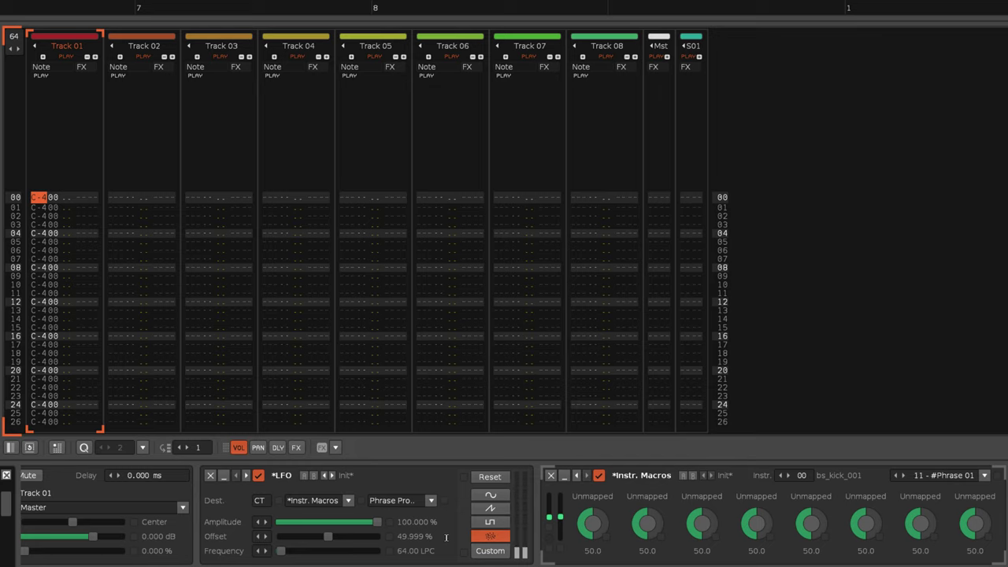
- Look through the phrase program choices of the Instr. Macros device down to Phrase Keymap without changing the selection
left_click(983, 475)
scroll(923, 269, "down", 5)
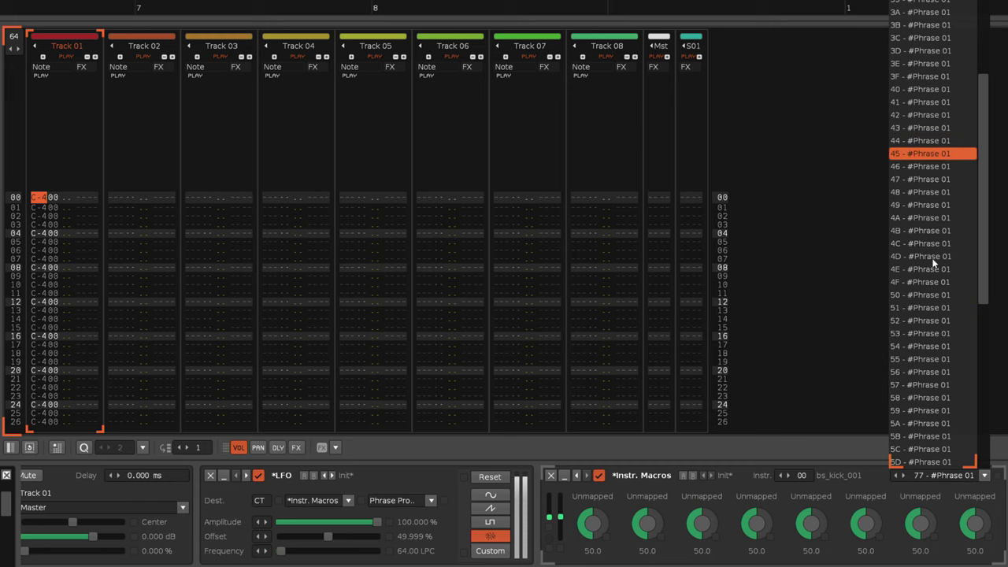
scroll(923, 269, "down", 4)
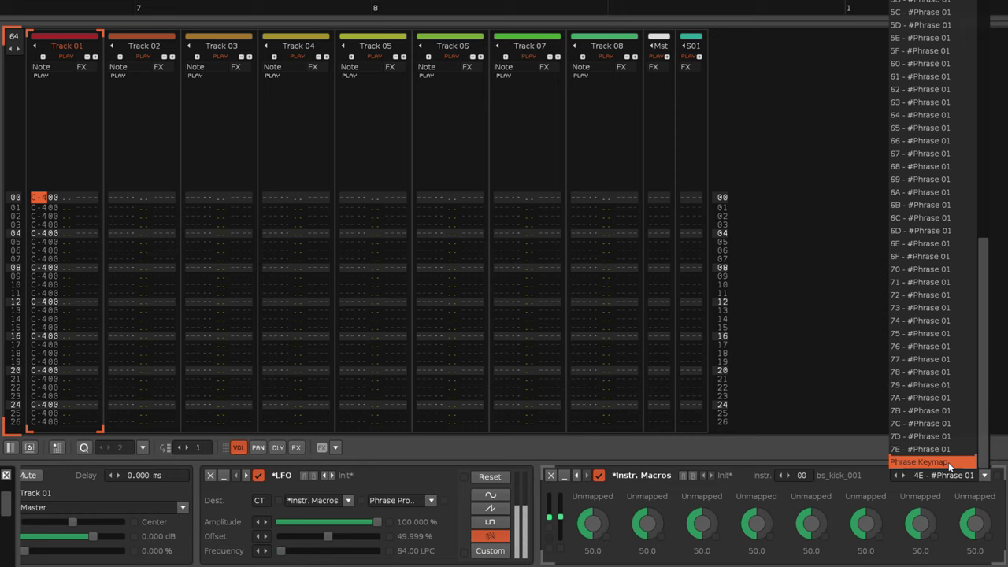
left_click(848, 448)
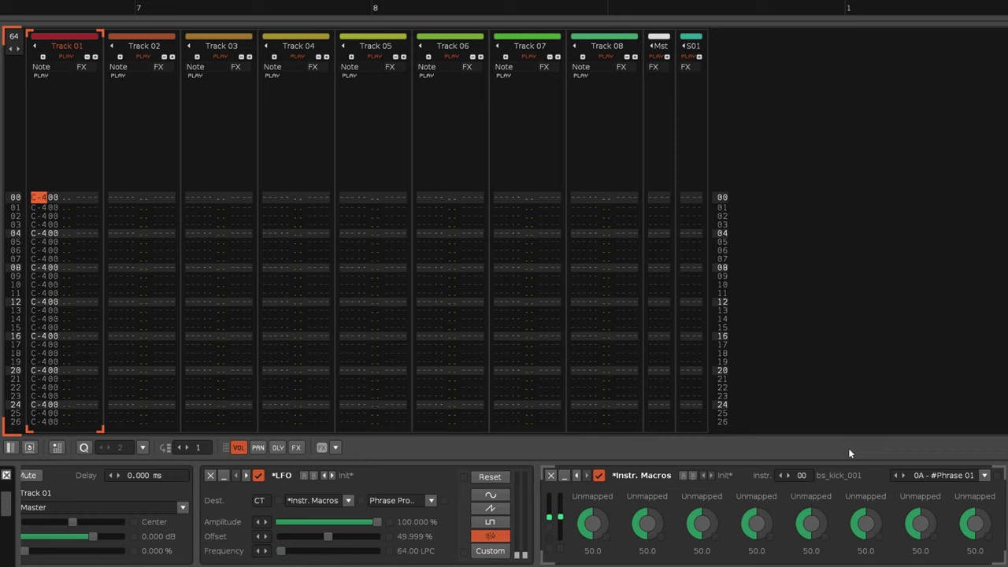
- Set the LFO's frequency to 8 LPC, trying 1 LPC for comparison
double_click(433, 554)
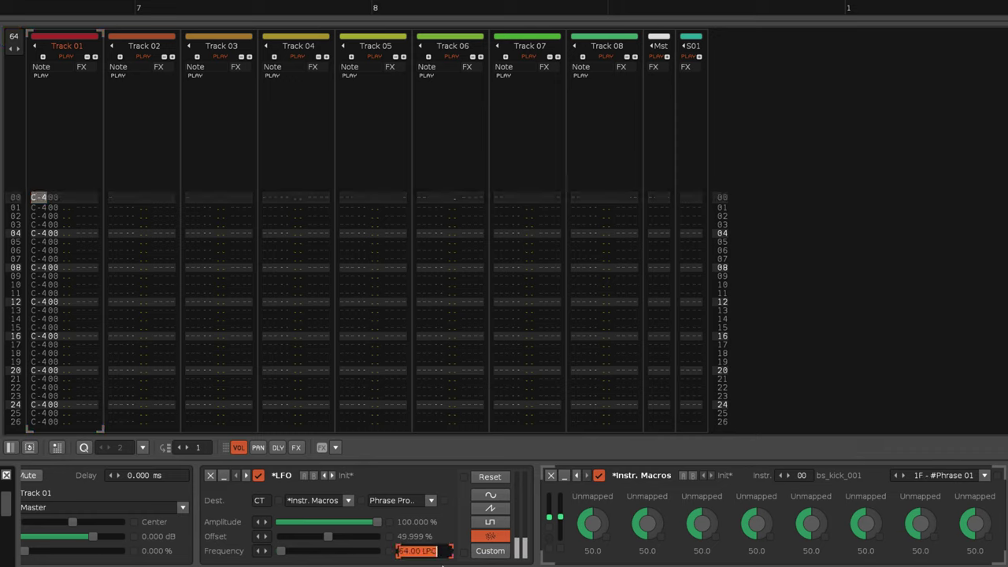
type("8")
key("Return")
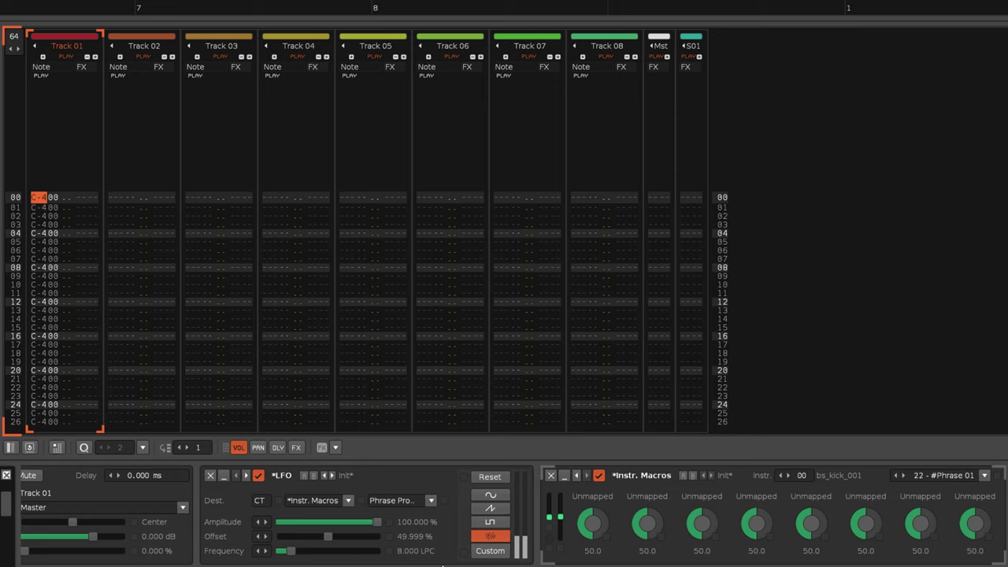
left_click_drag(291, 551, 377, 550)
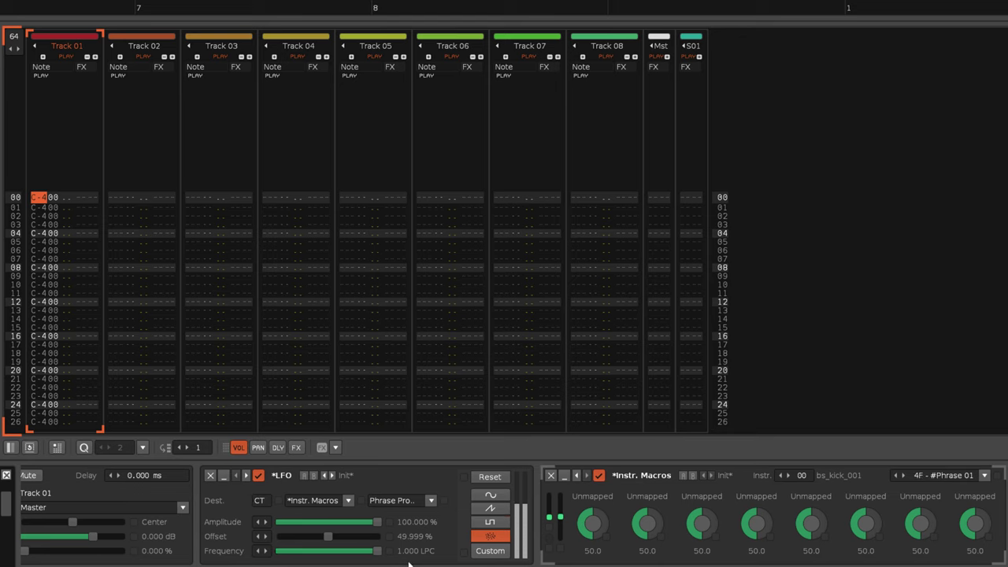
double_click(414, 551)
type("8")
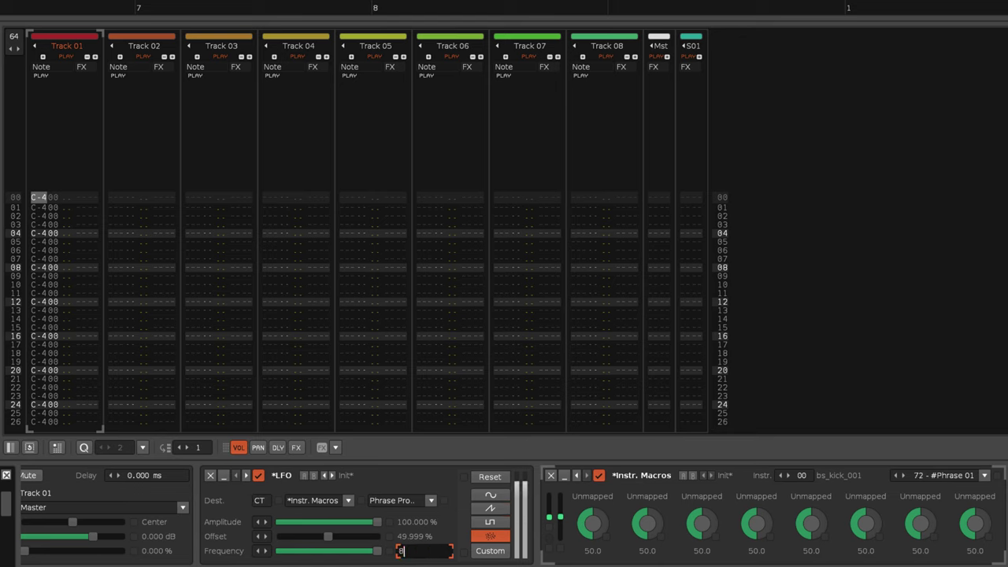
key("Return")
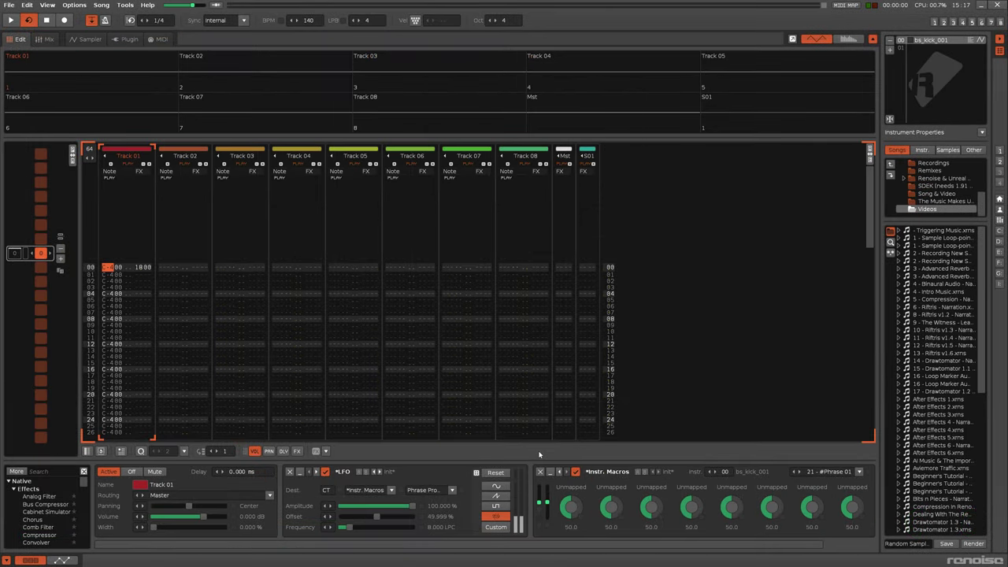
- Play the pattern to hear the randomized timing and watch the kick sample's waveform in the Sampler before stopping playback
key("space")
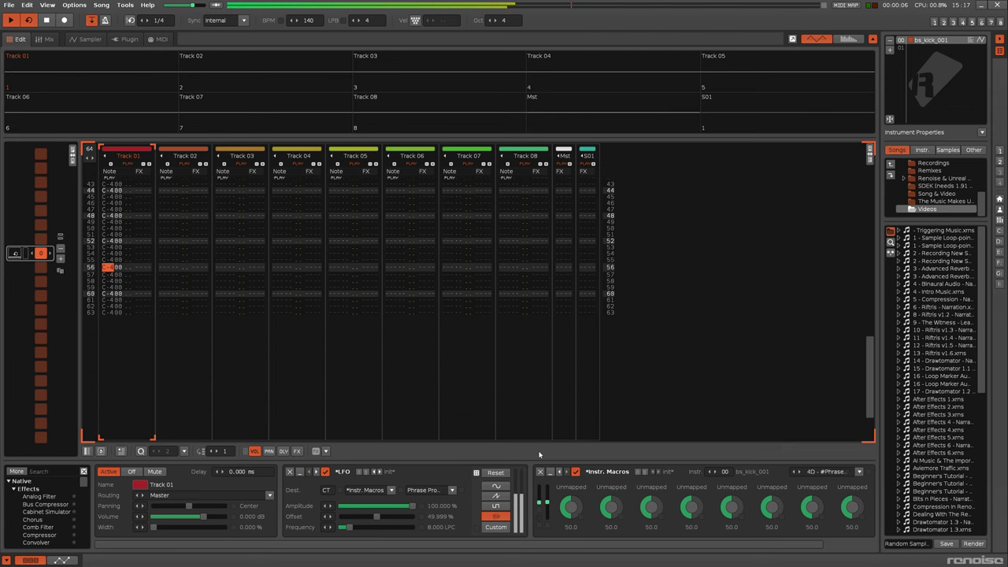
left_click(88, 39)
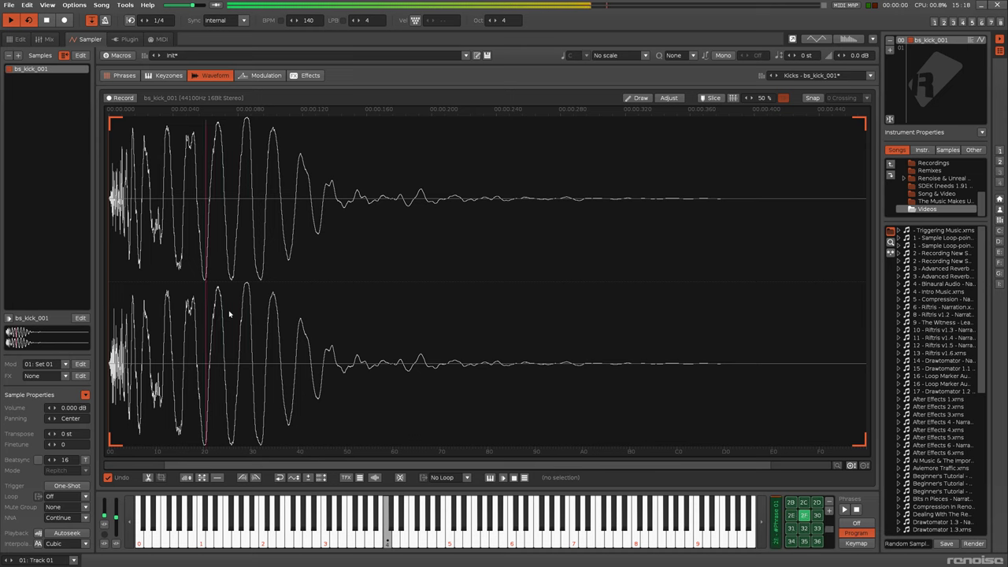
key("space")
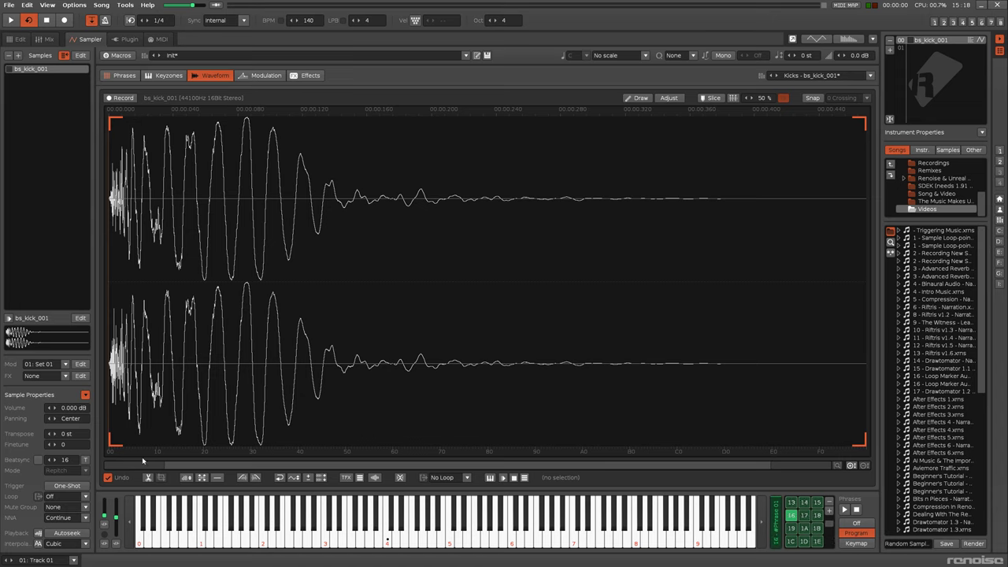
- Enable One-Shot triggering for the bs_kick_001 sample and play the pattern
left_click(81, 487)
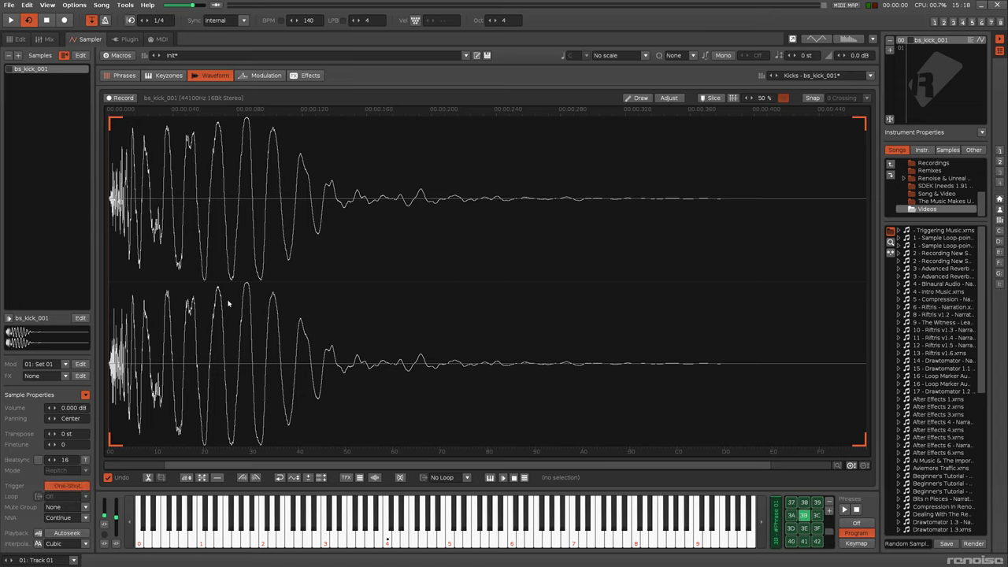
key("Escape")
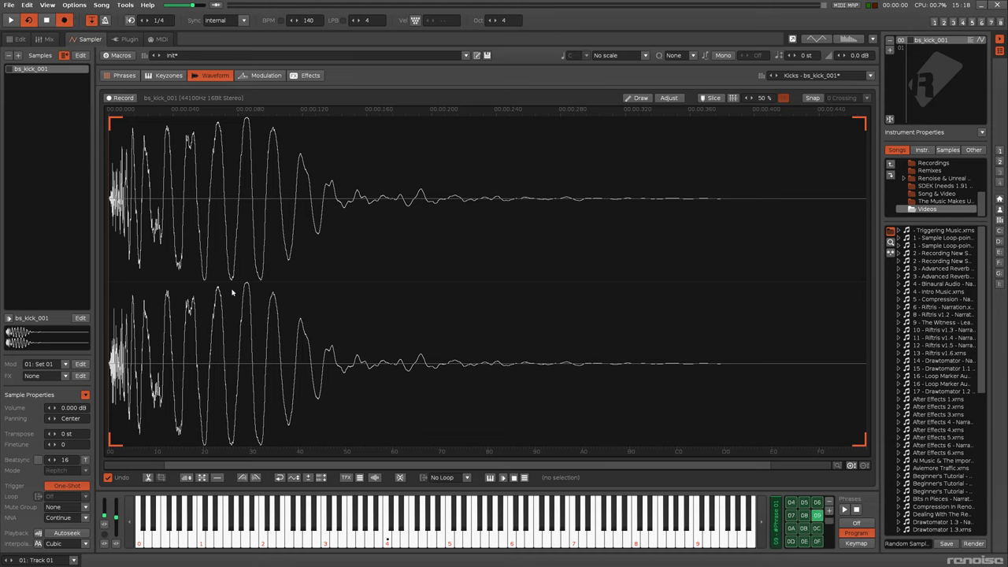
key("Escape")
key("space")
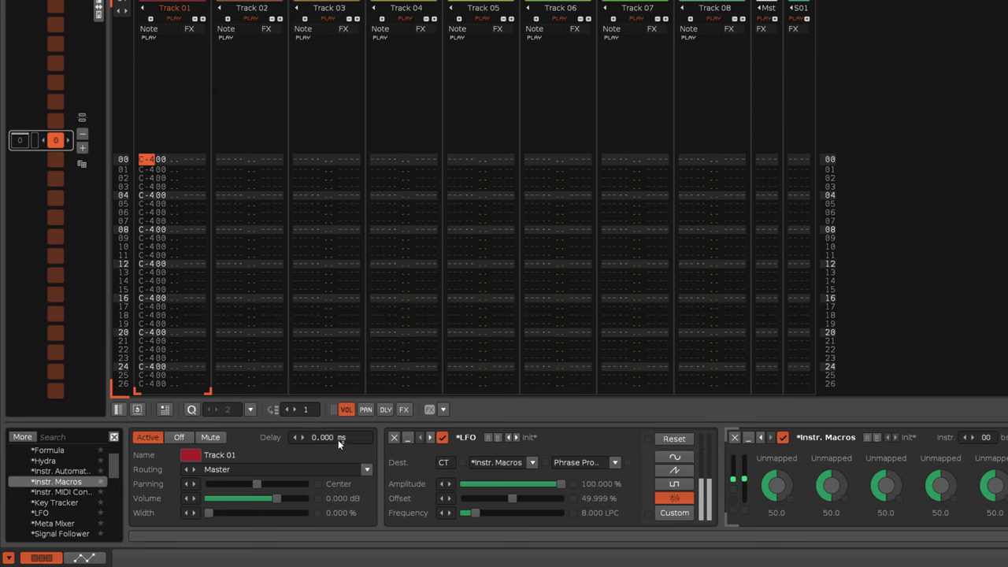
- Try Track 01's delay at its extremes of 100 ms and -100 ms
left_click_drag(338, 437, 338, 496)
left_click_drag(327, 436, 327, 389)
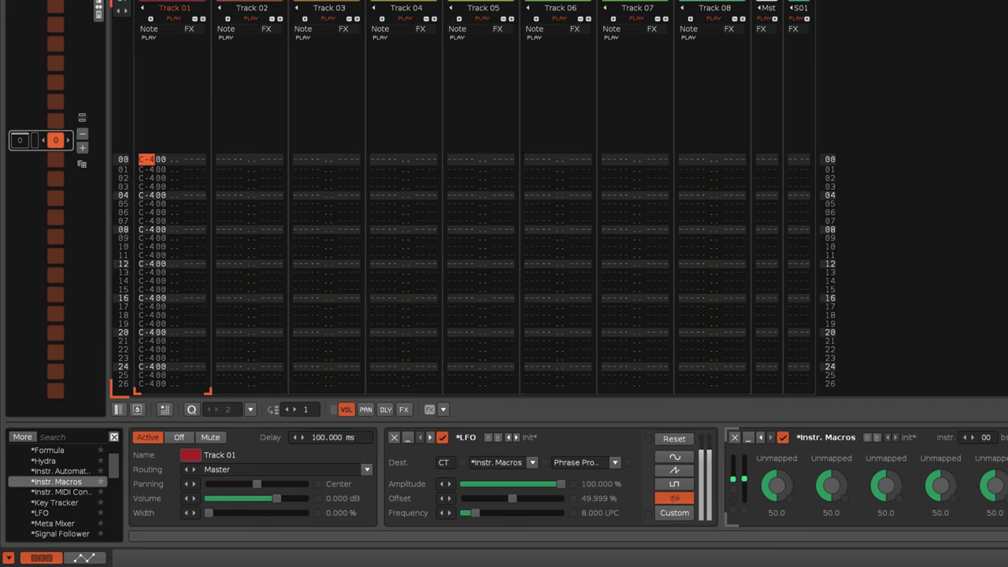
left_click_drag(327, 437, 326, 492)
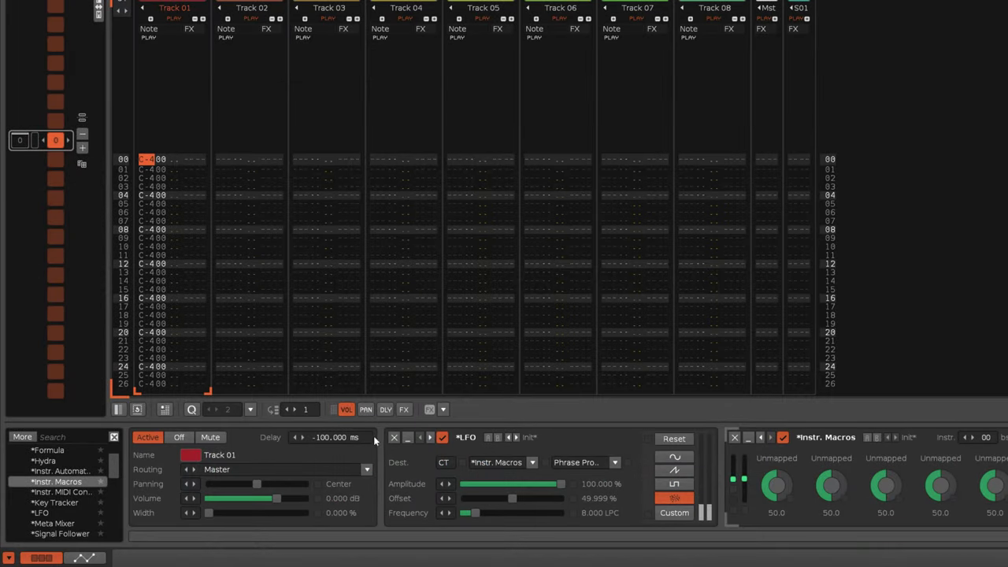
- Set Track 01's delay to -53.571 ms
double_click(365, 437)
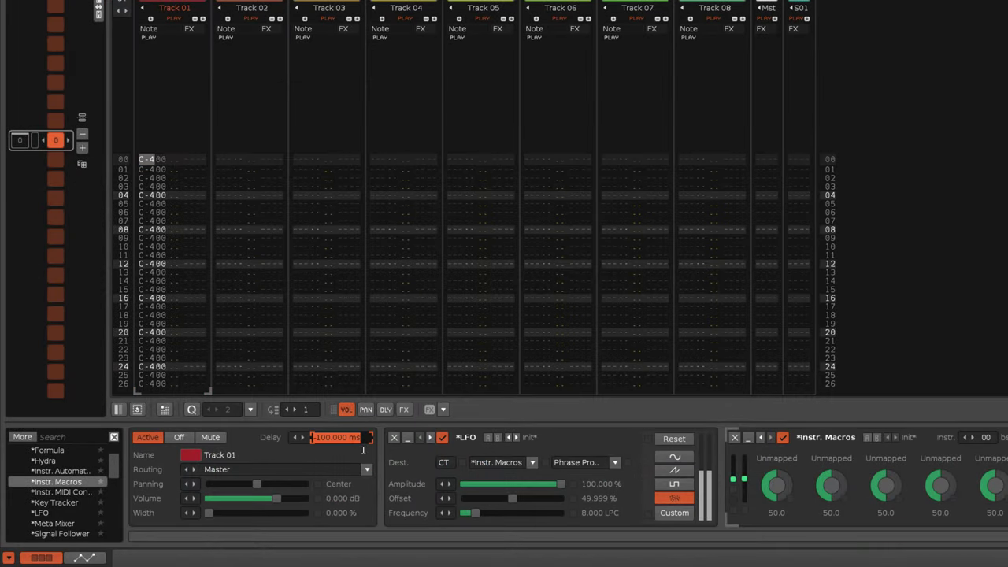
type("-53")
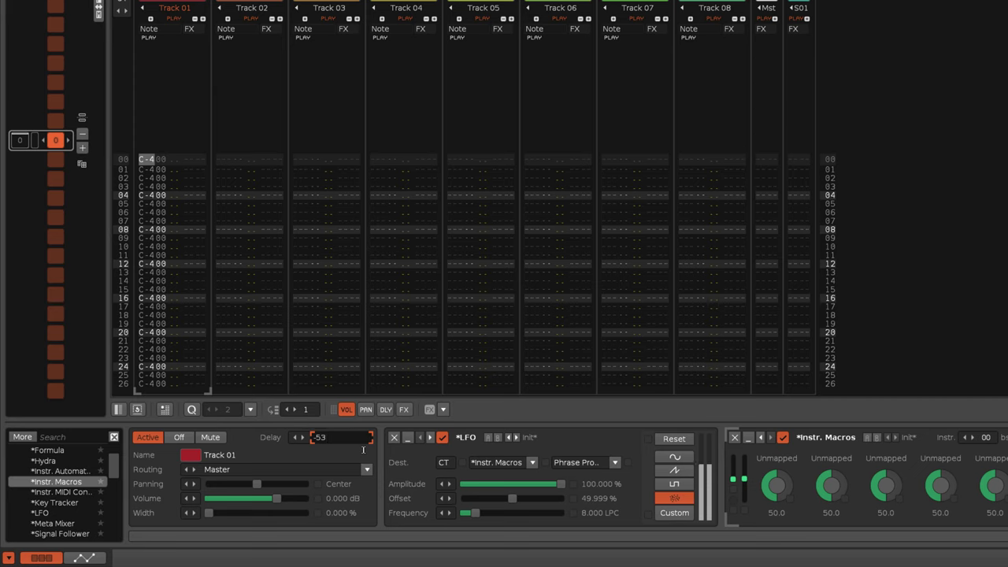
type(".571")
key("Return")
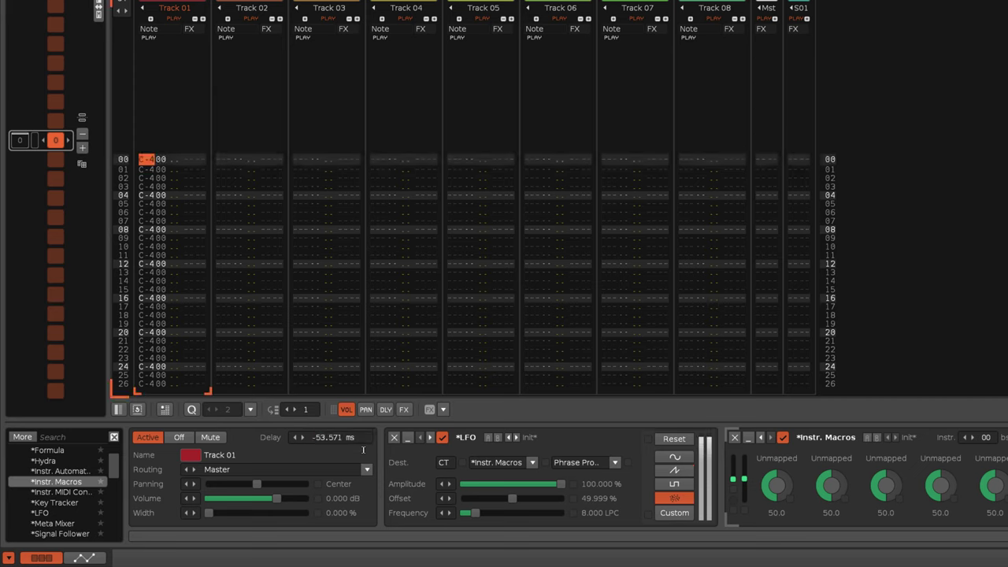